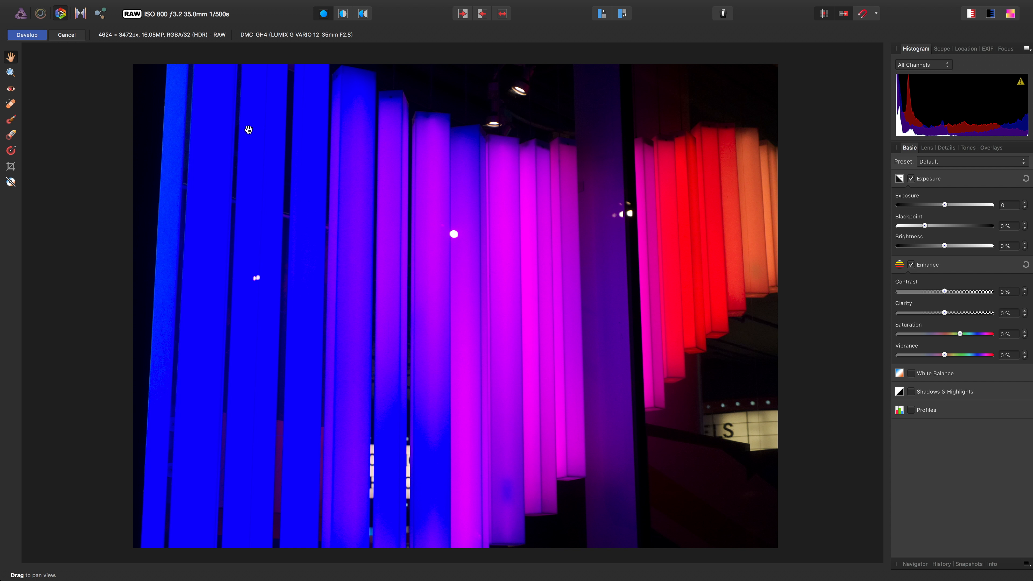
Develop the RAW photo, then sample colours on the blue and violet columns with the Colour Picker
left_click(27, 35)
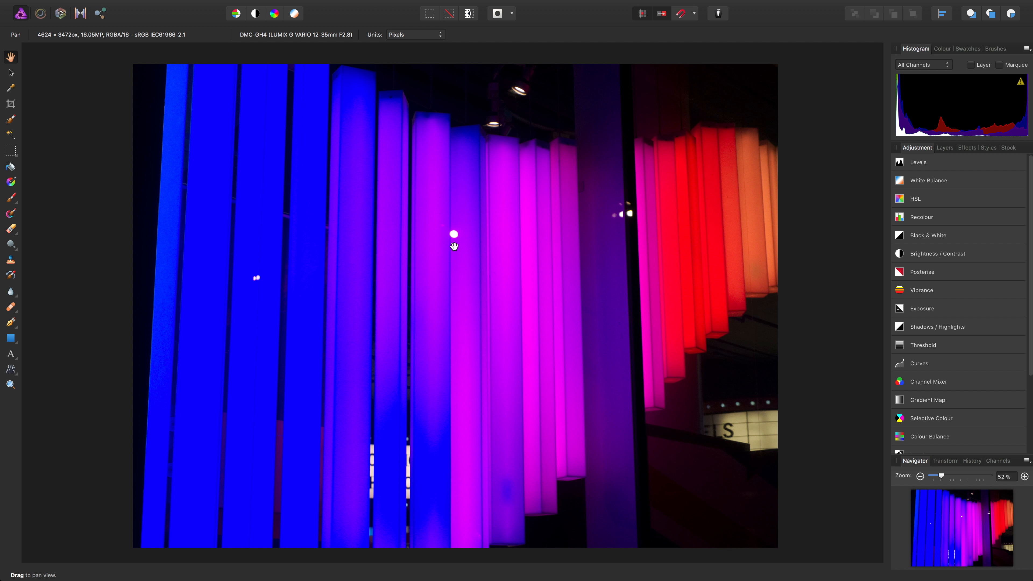
left_click(11, 89)
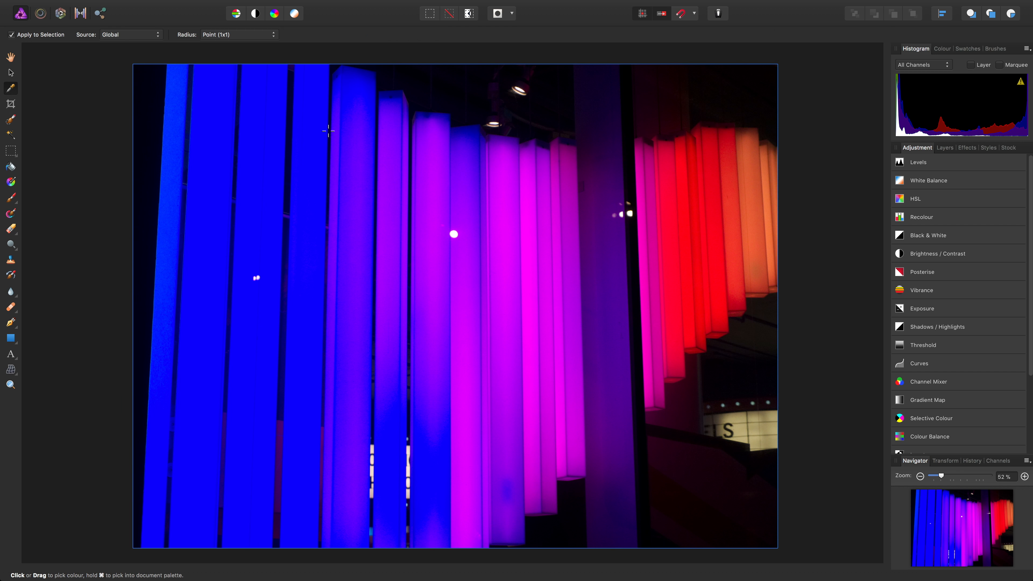
left_click_drag(329, 131, 379, 212)
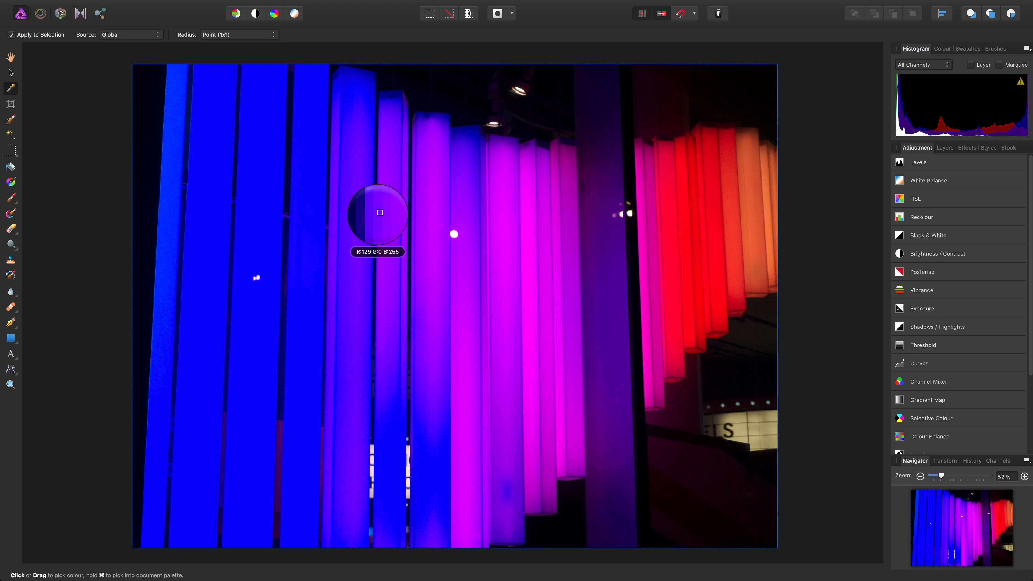
left_click_drag(380, 213, 433, 226)
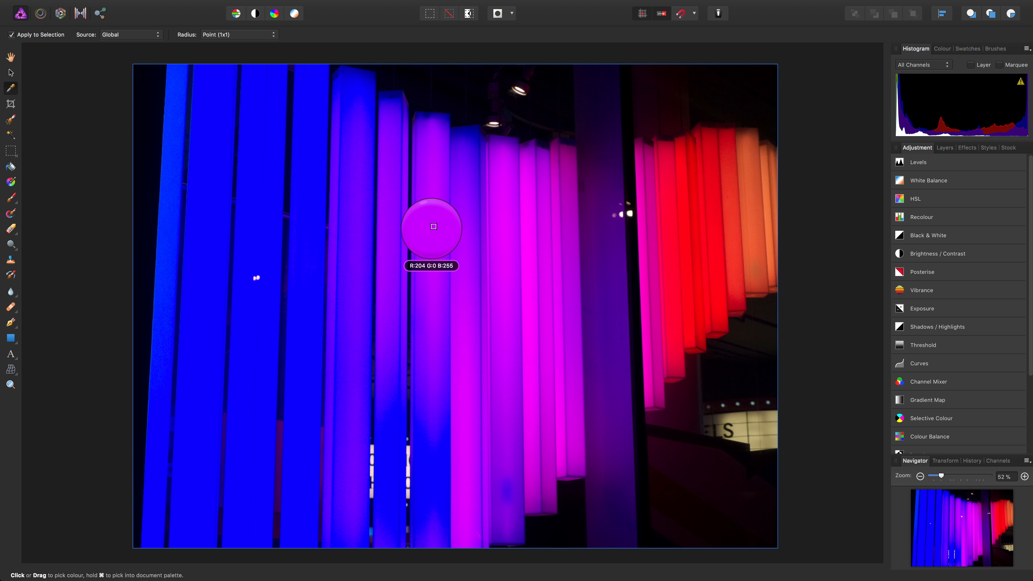
left_click_drag(433, 226, 431, 237)
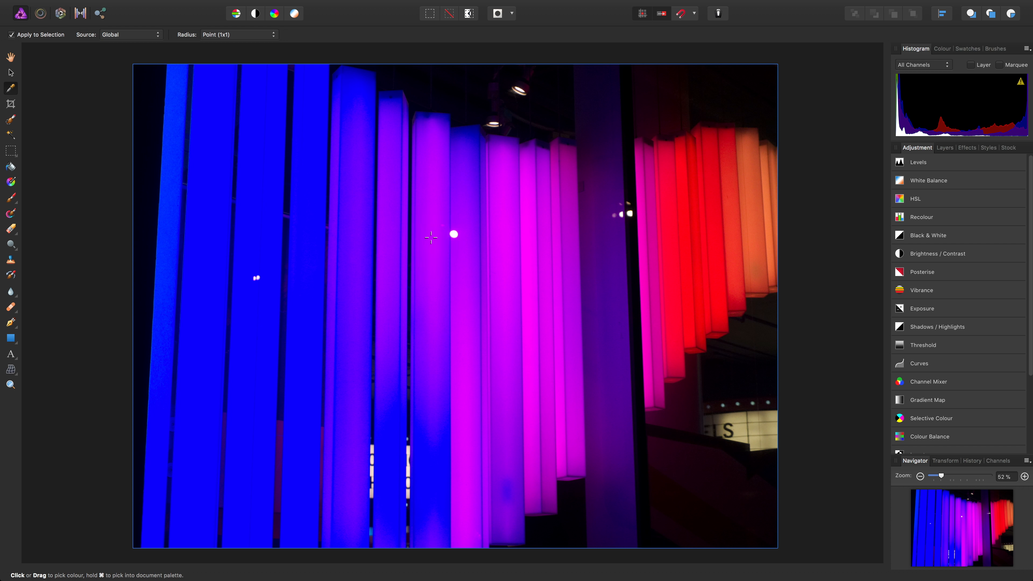
Add an HSL adjustment layer and raise its Saturation Shift to 84%
left_click(216, 5)
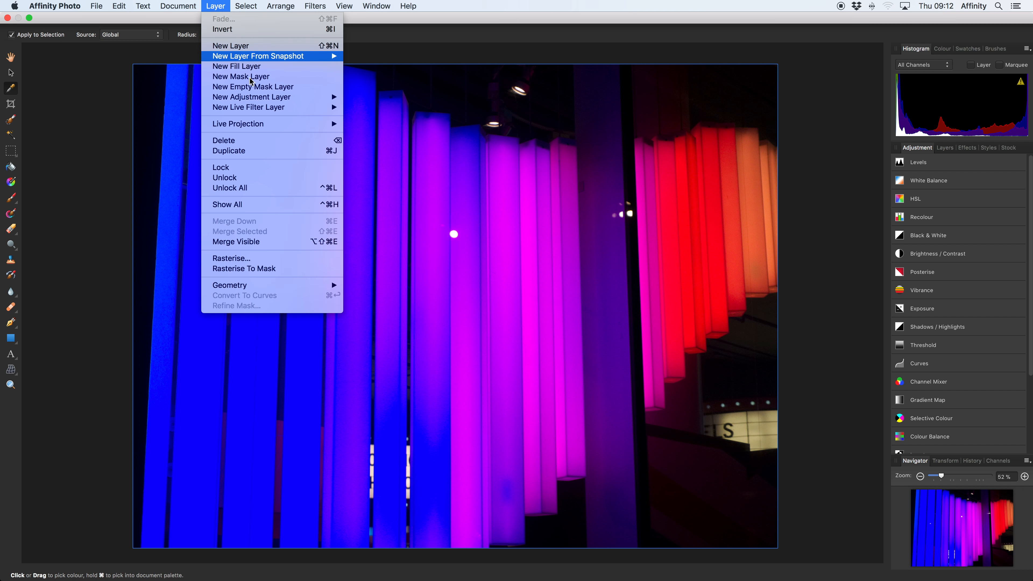
mouse_move(317, 96)
left_click(422, 216)
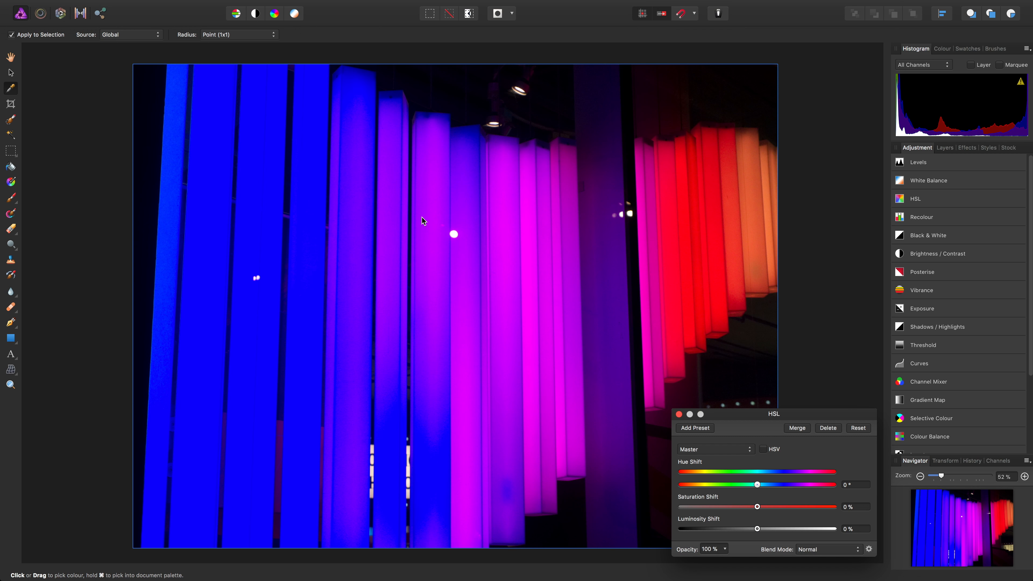
left_click(757, 506)
left_click_drag(759, 510, 821, 515)
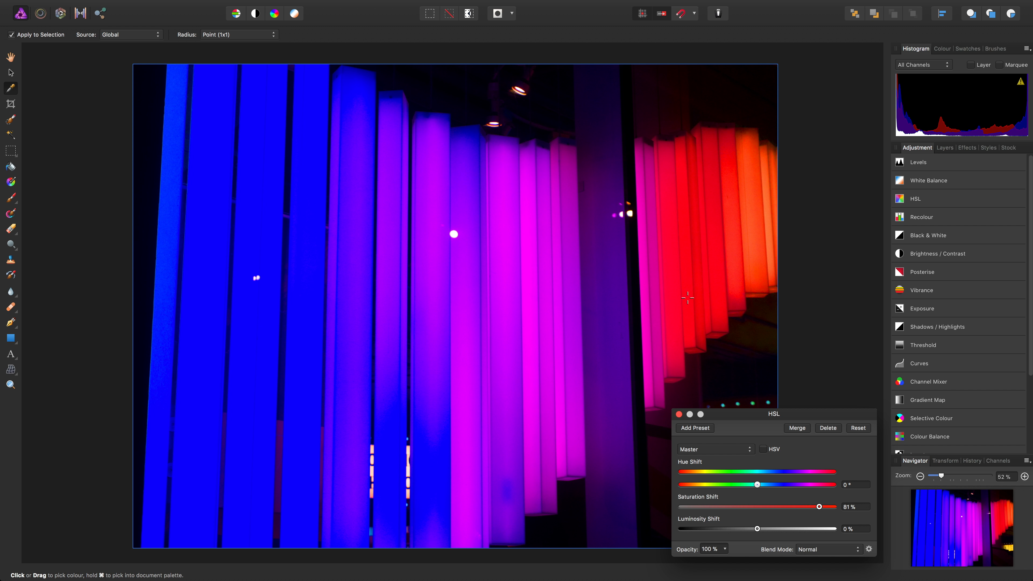
mouse_move(819, 507)
left_mouse_down()
mouse_move(780, 510)
mouse_move(822, 512)
left_mouse_up()
Close the document without saving and close the HSL dialog
mouse_move(141, 5)
left_click(96, 6)
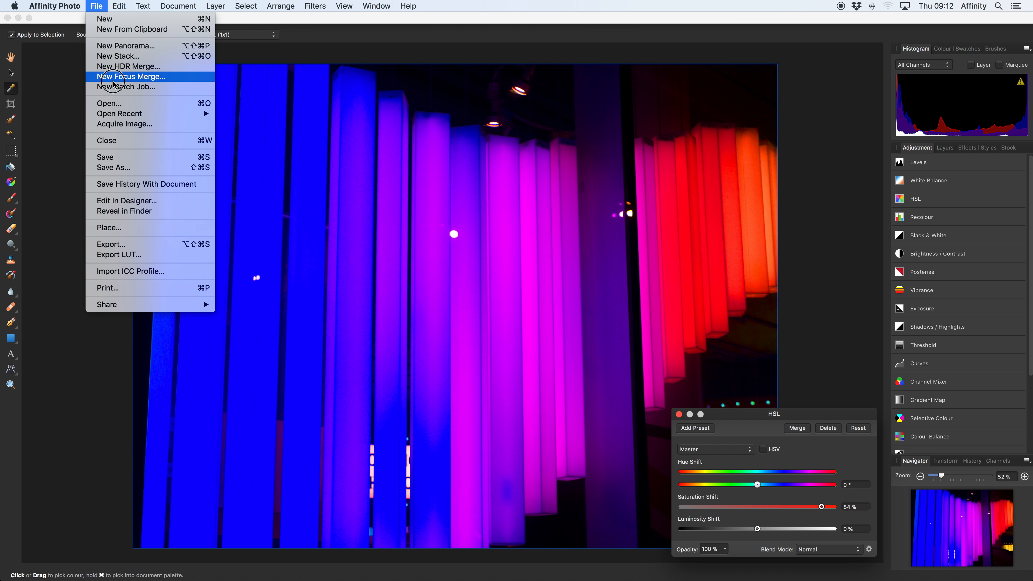
left_click(119, 140)
left_click(479, 192)
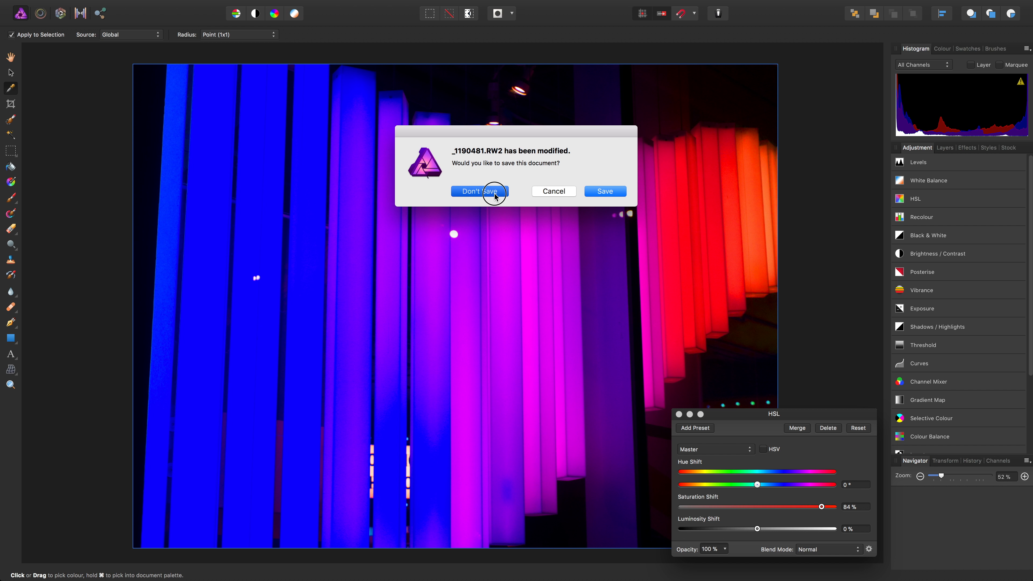
left_click(678, 413)
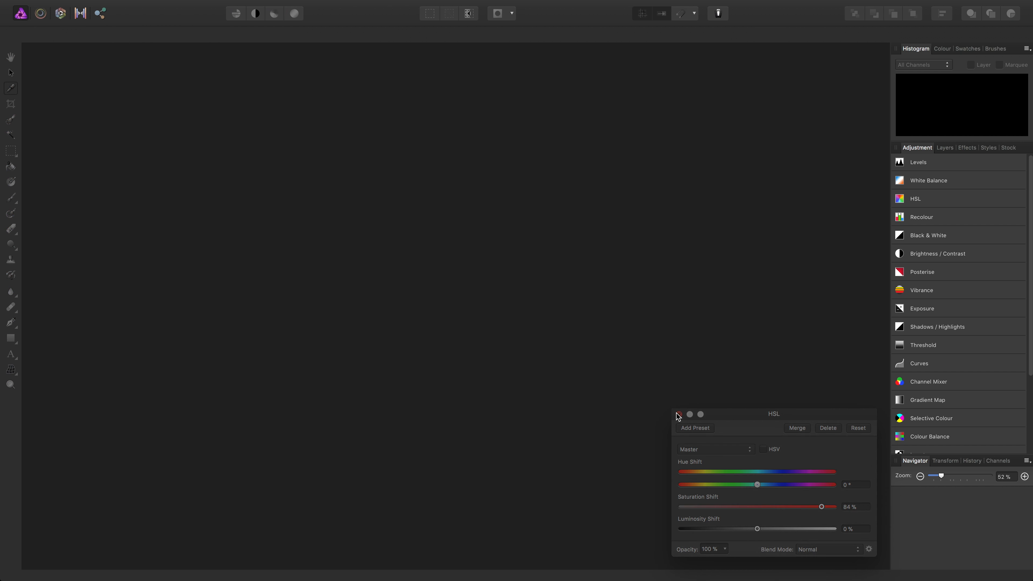
Reopen the RAW file _1190481.RW2 from the recent files list
mouse_move(233, 4)
left_click(96, 6)
mouse_move(191, 114)
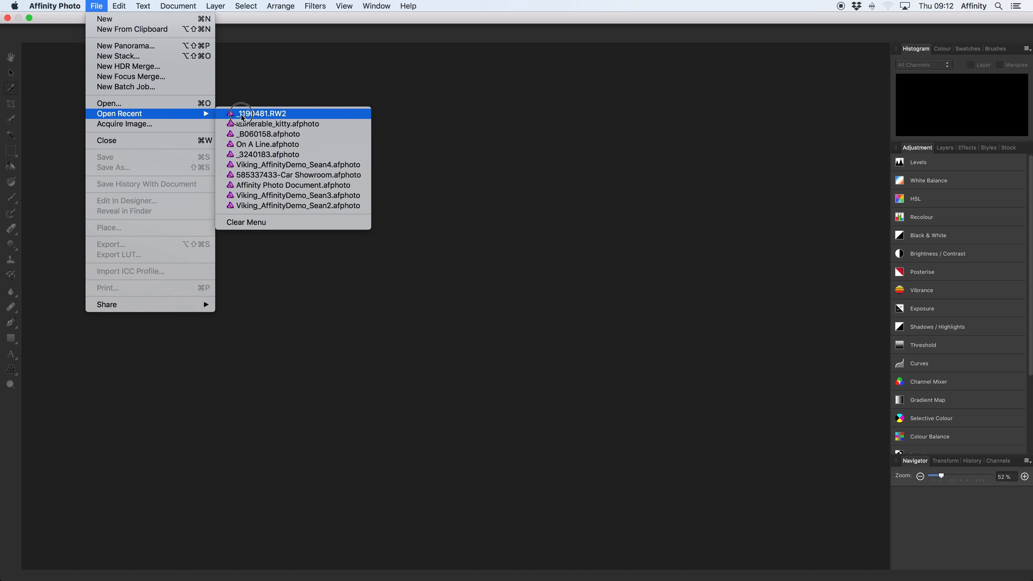
left_click(258, 116)
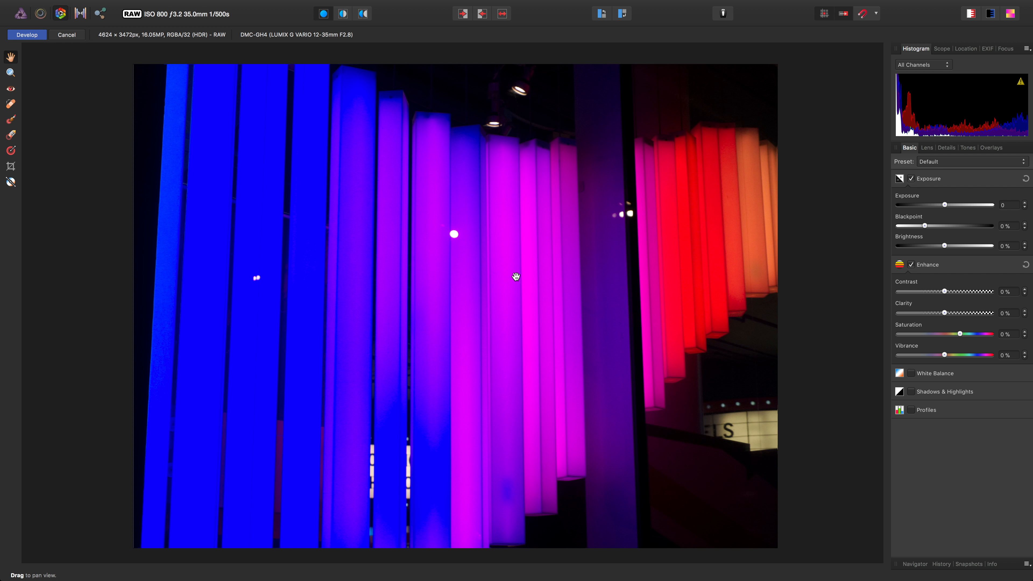
Enable the Profiles section and set the output profile to ROMM RGB: ISO 22028-2:2013
left_click(926, 410)
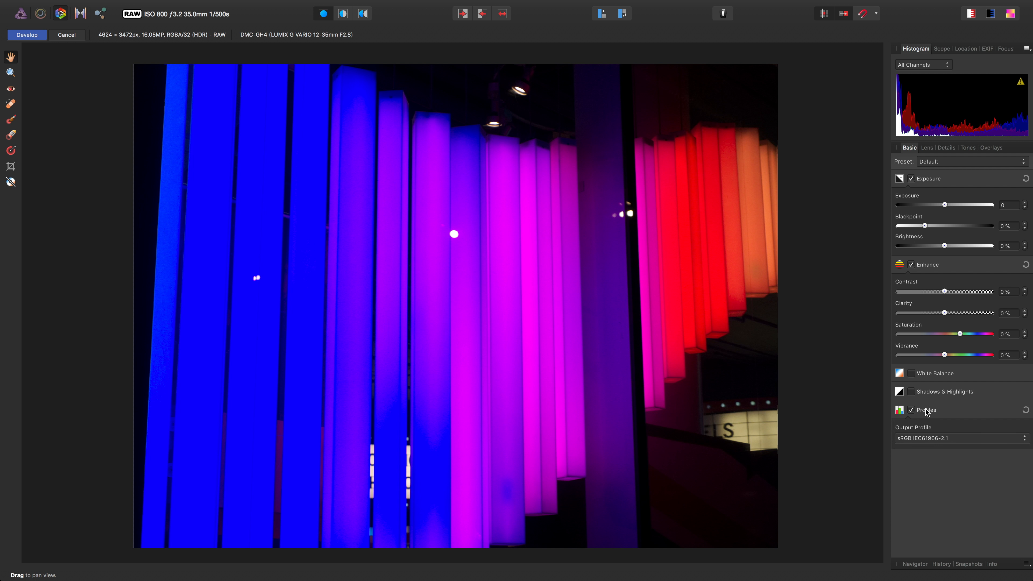
left_click(931, 440)
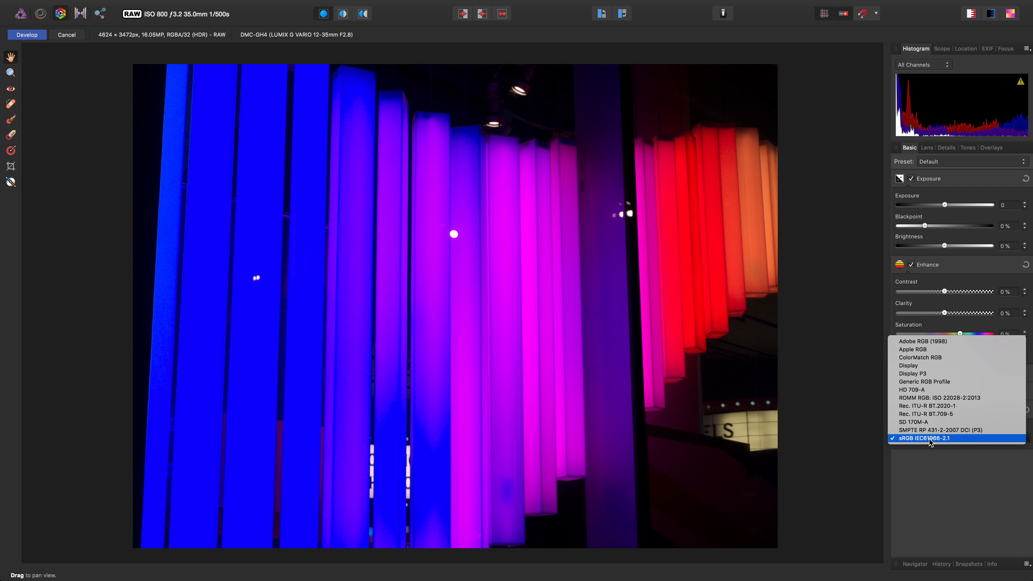
left_click(924, 399)
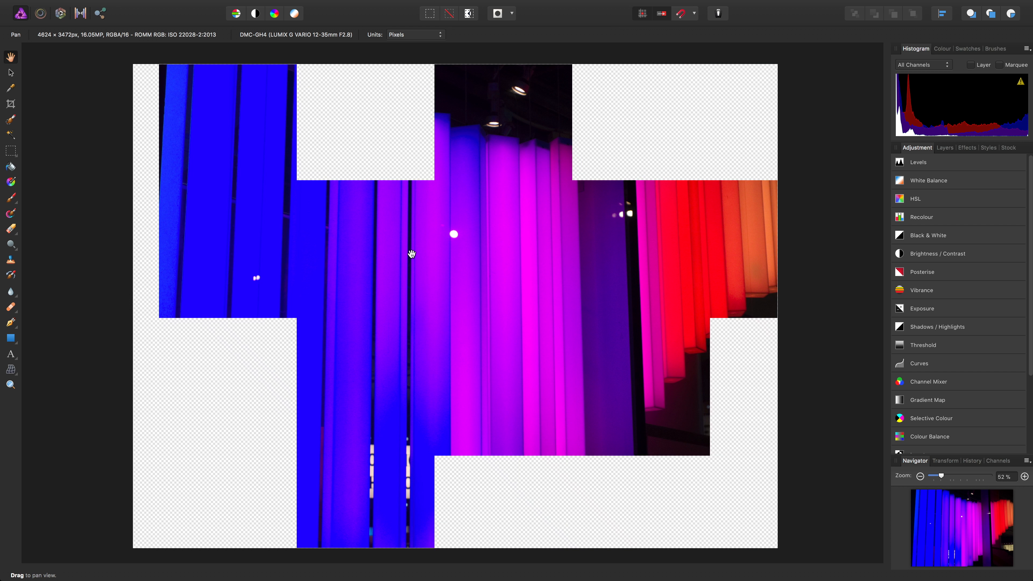
Sample colours across the violet, magenta and red columns with the Colour Picker
left_click(12, 88)
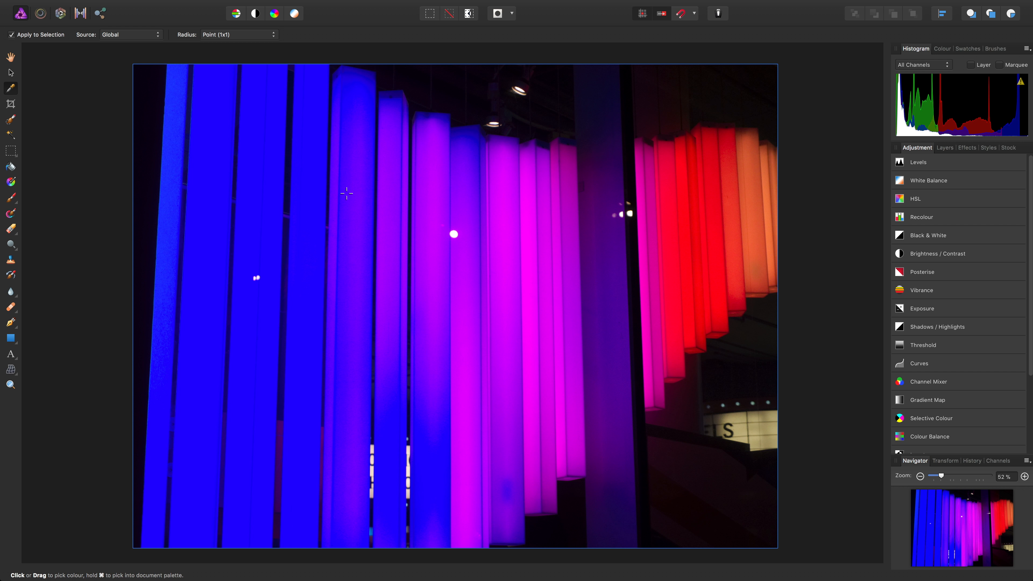
left_click_drag(308, 169, 351, 283)
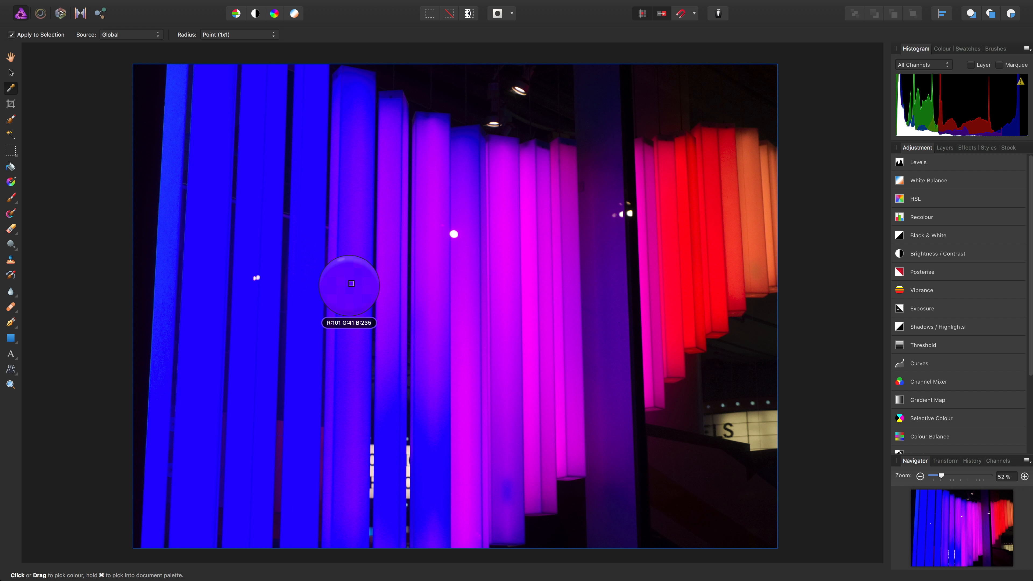
left_click_drag(351, 284, 350, 284)
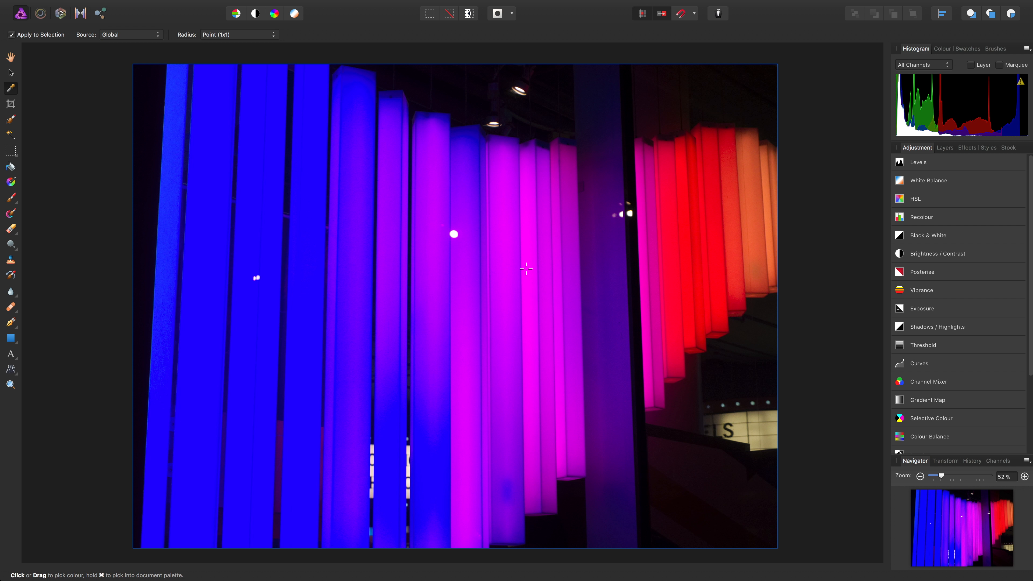
left_click_drag(525, 268, 536, 264)
left_click_drag(536, 264, 687, 244)
Add an HSL adjustment layer and set its Saturation Shift to 20%
mouse_move(365, 4)
left_click(215, 6)
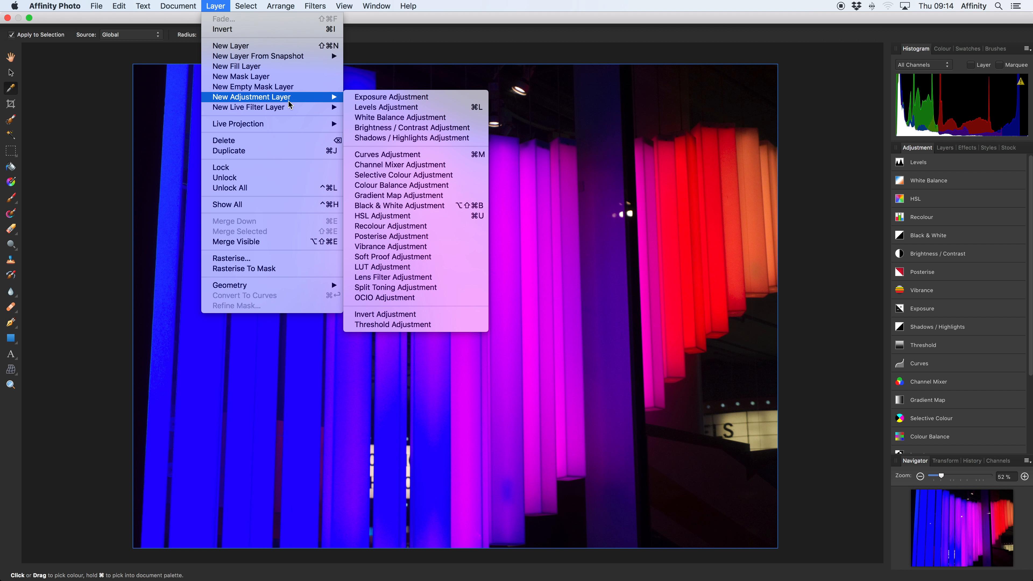
left_click(403, 216)
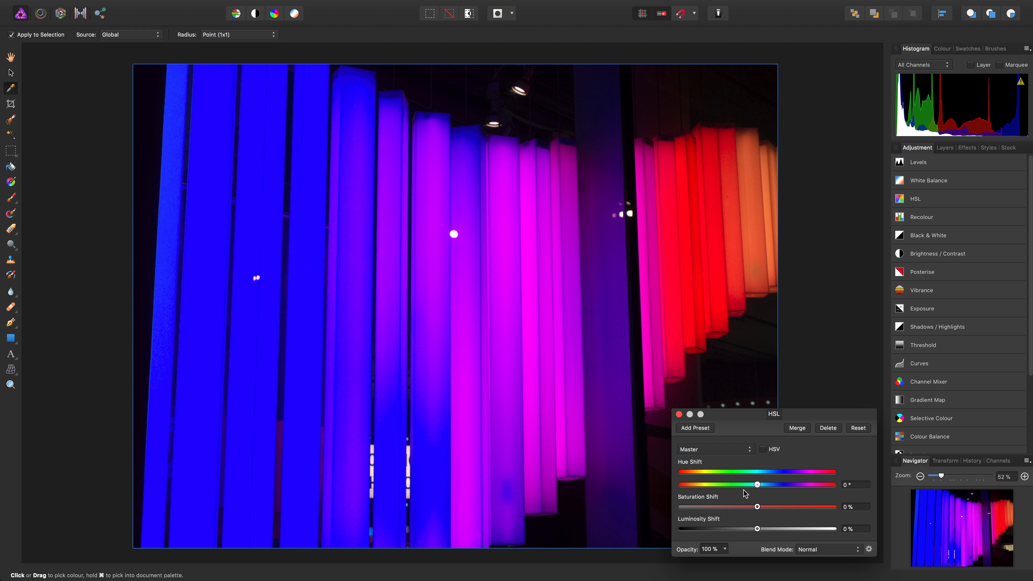
left_click_drag(757, 511, 801, 506)
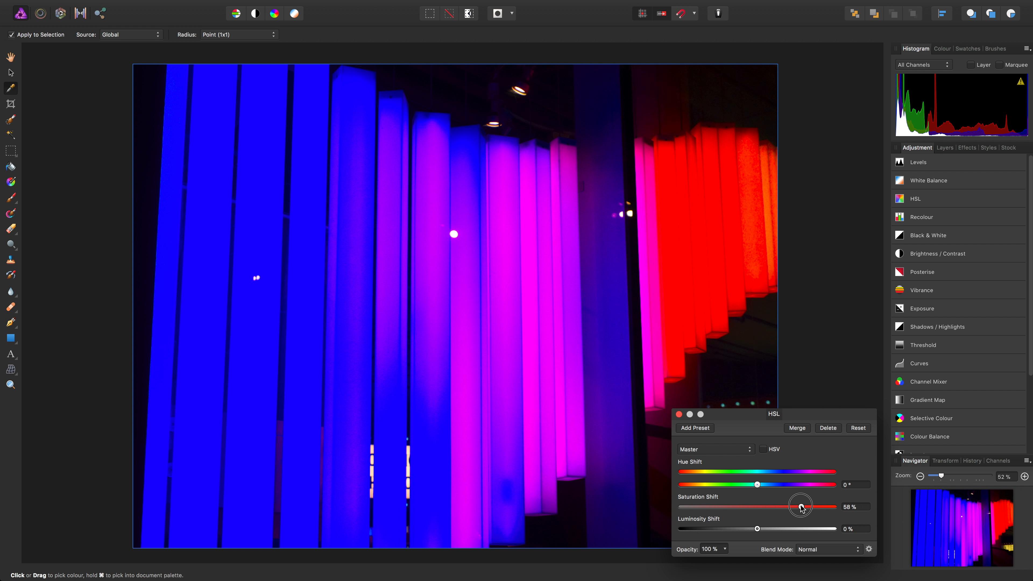
left_click_drag(800, 506, 771, 506)
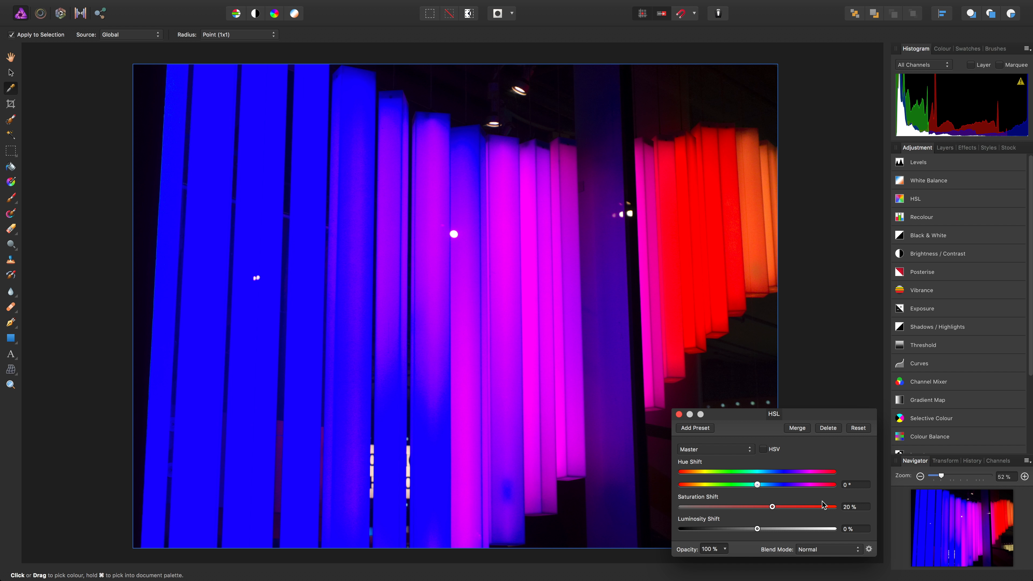
Close the HSL dialog and flatten the document
left_click(678, 414)
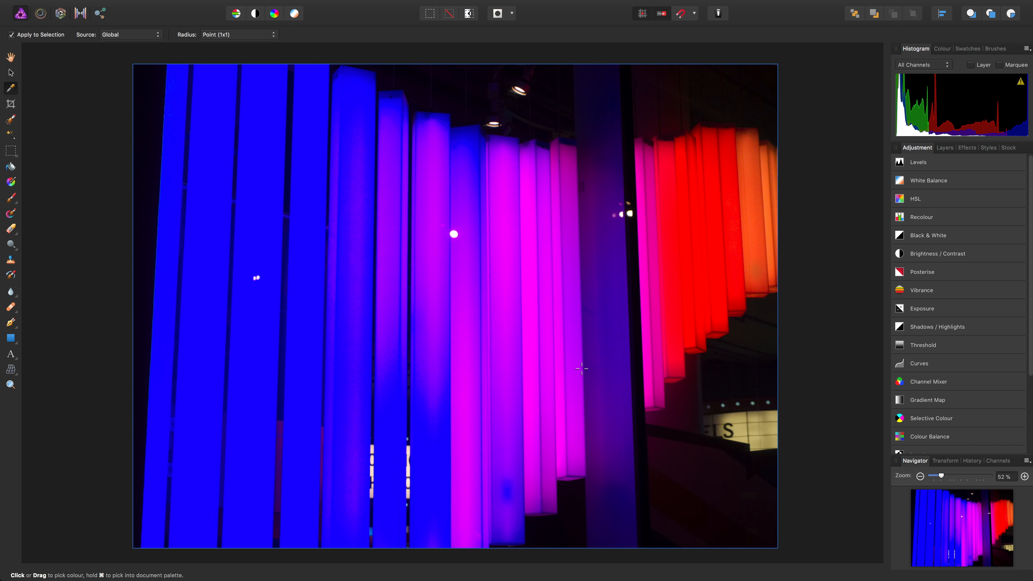
left_click(178, 5)
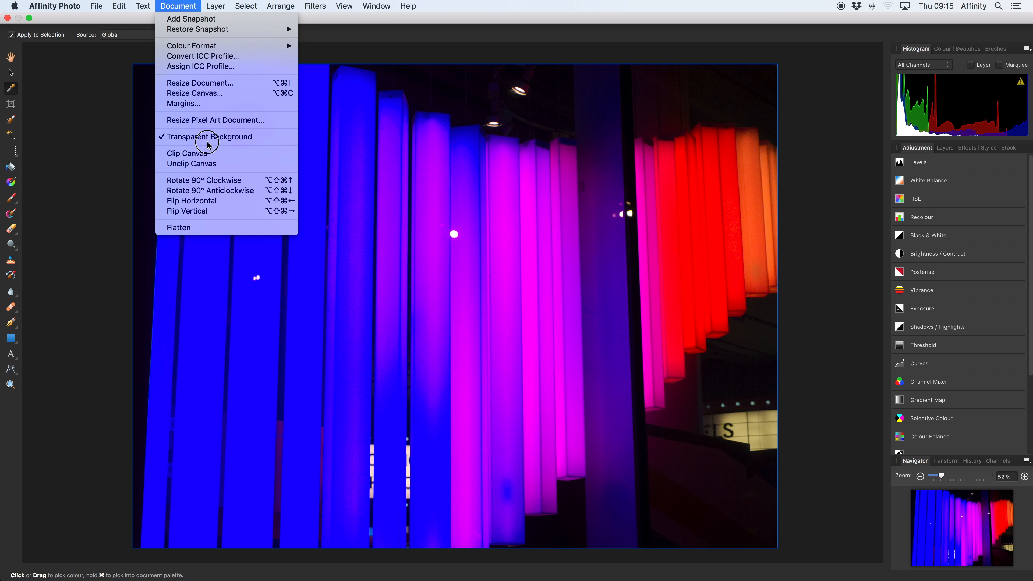
left_click(210, 227)
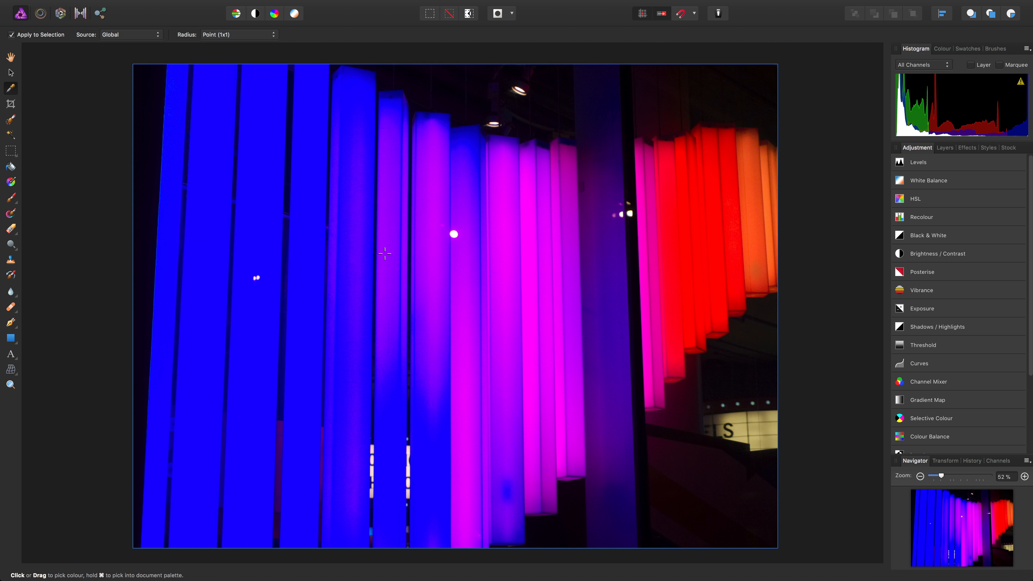
Convert the document's ICC profile to sRGB IEC61966-2.1
left_click(178, 6)
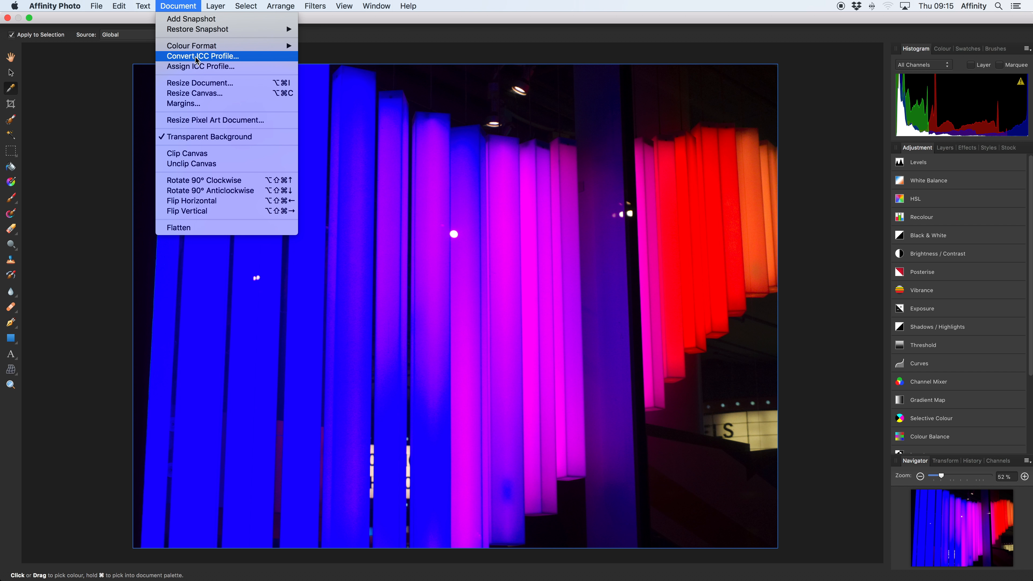
left_click(196, 57)
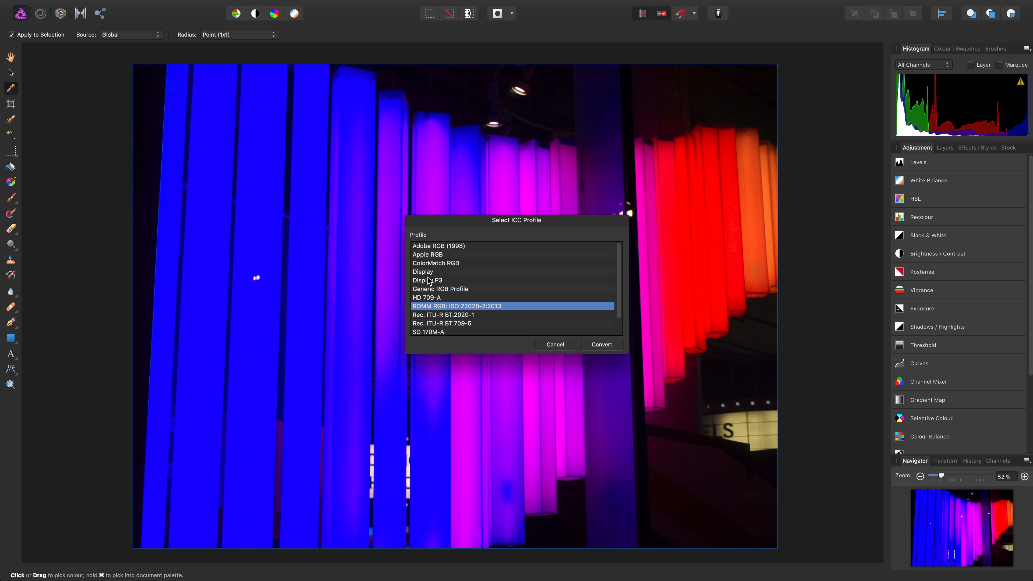
scroll(514, 301, "down", 2)
left_click(475, 331)
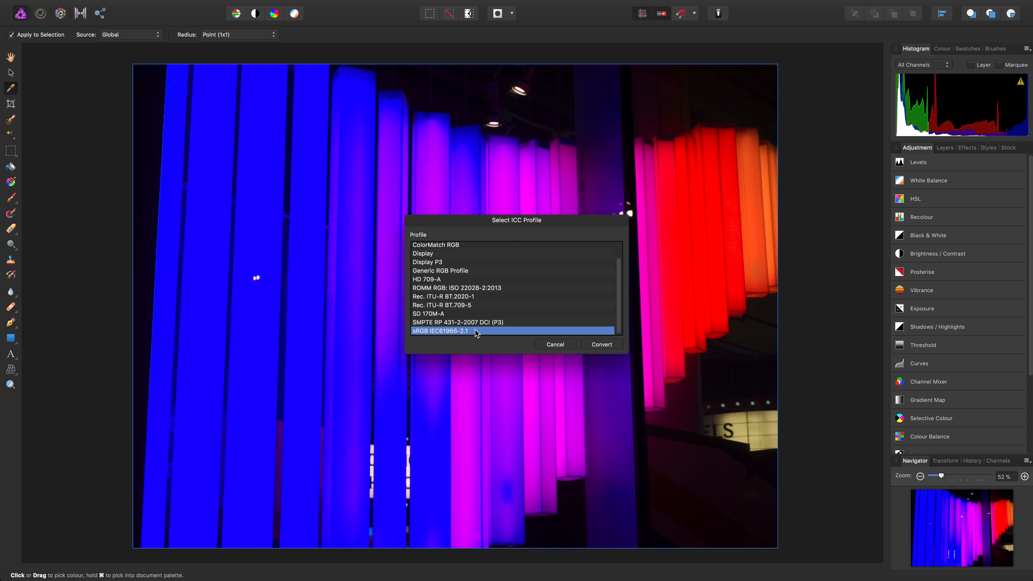
left_click(603, 344)
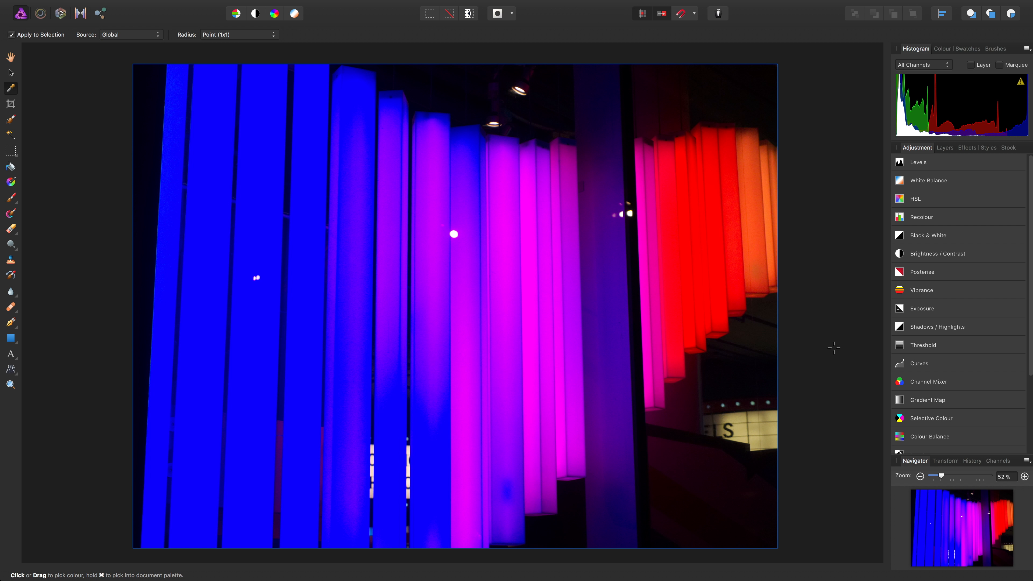